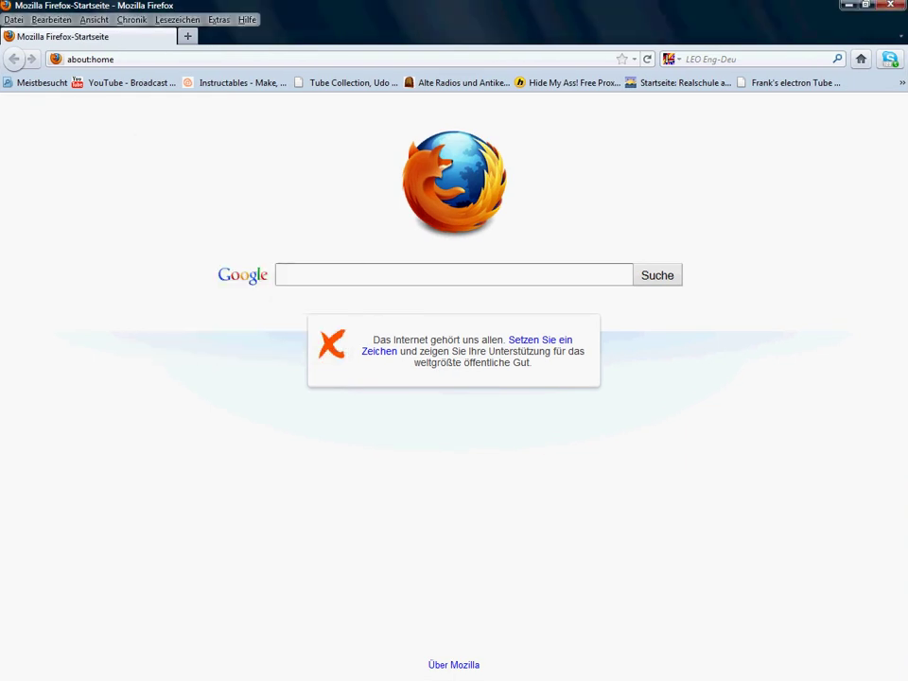
{"action": "key", "text": "ctrl+l"}
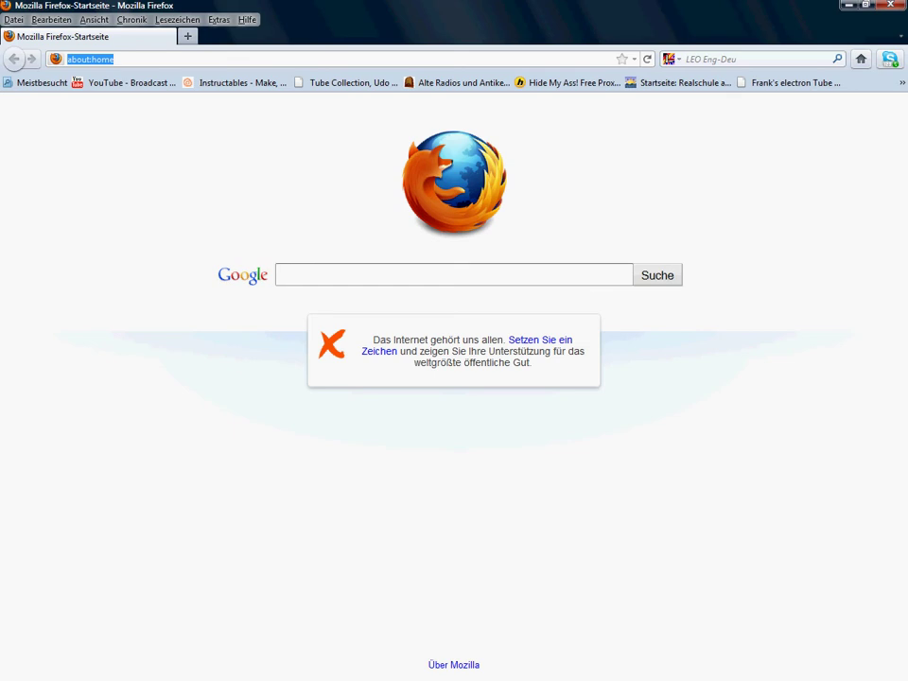
{"action": "type", "text": "t"}
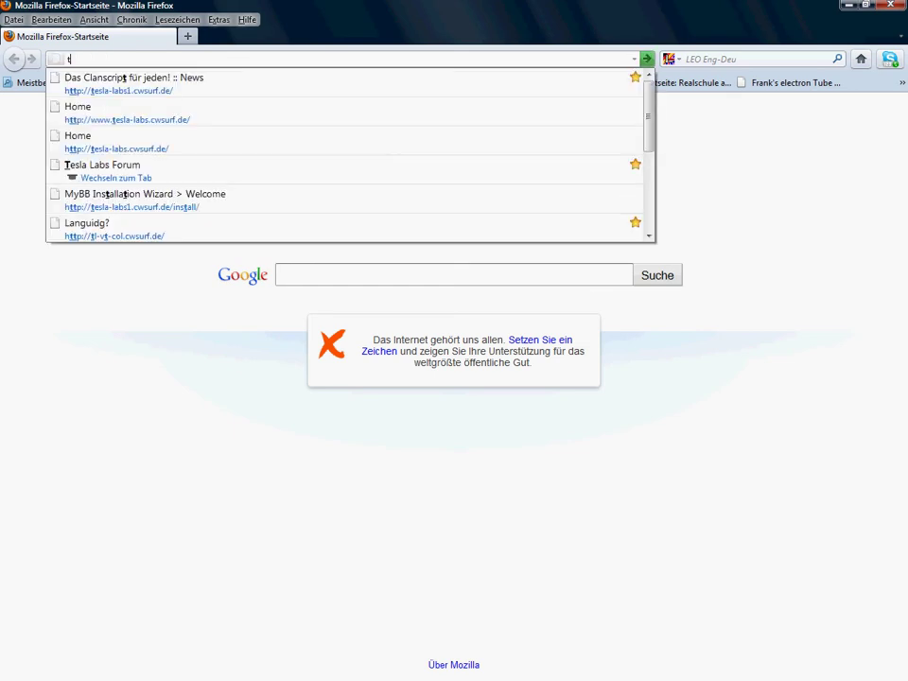
{"action": "type", "text": "l-"}
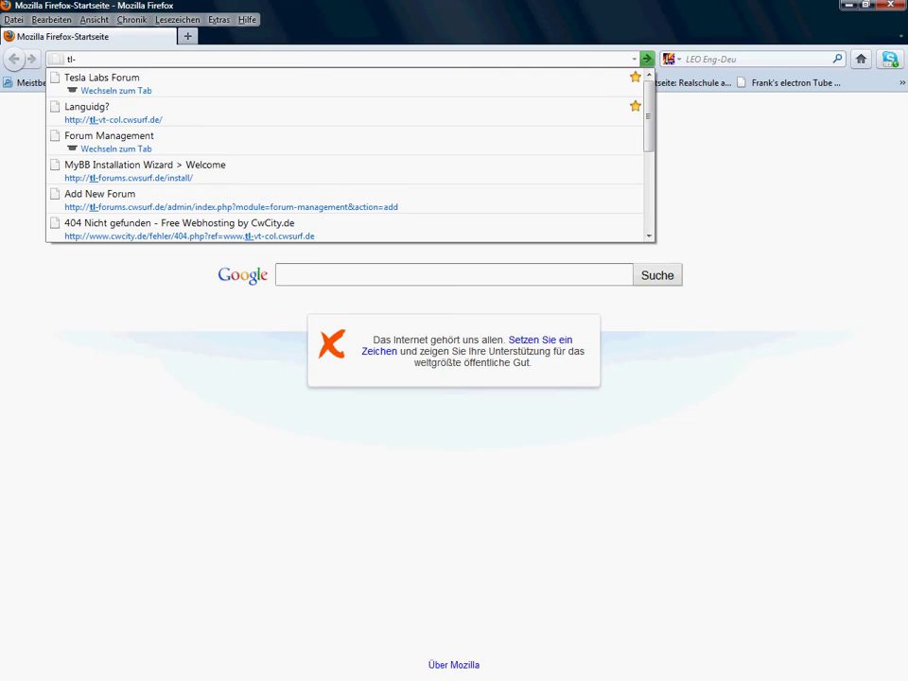
{"action": "type", "text": "fo"}
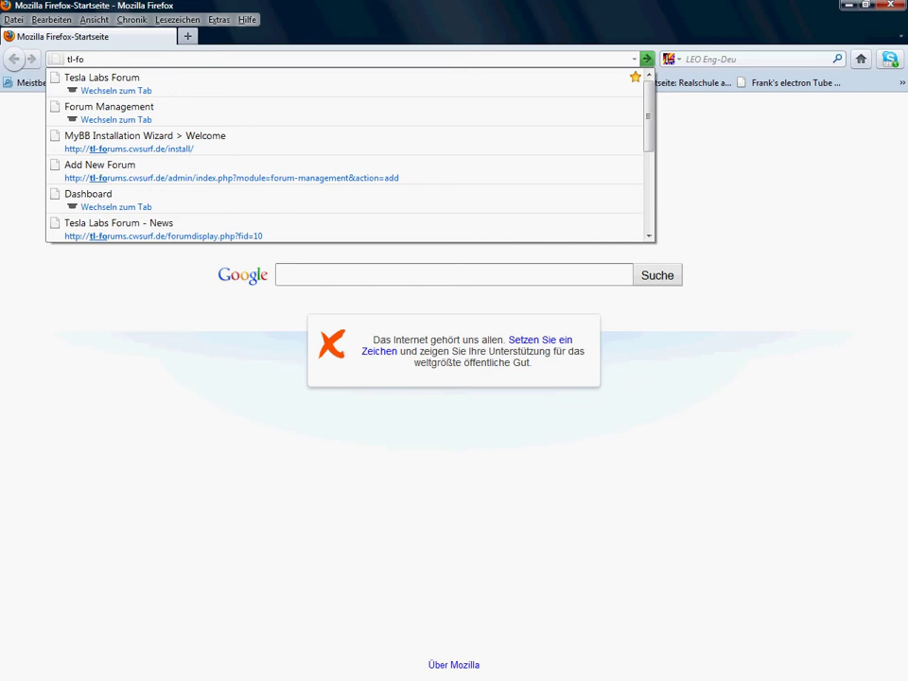
{"action": "key", "text": "Down"}
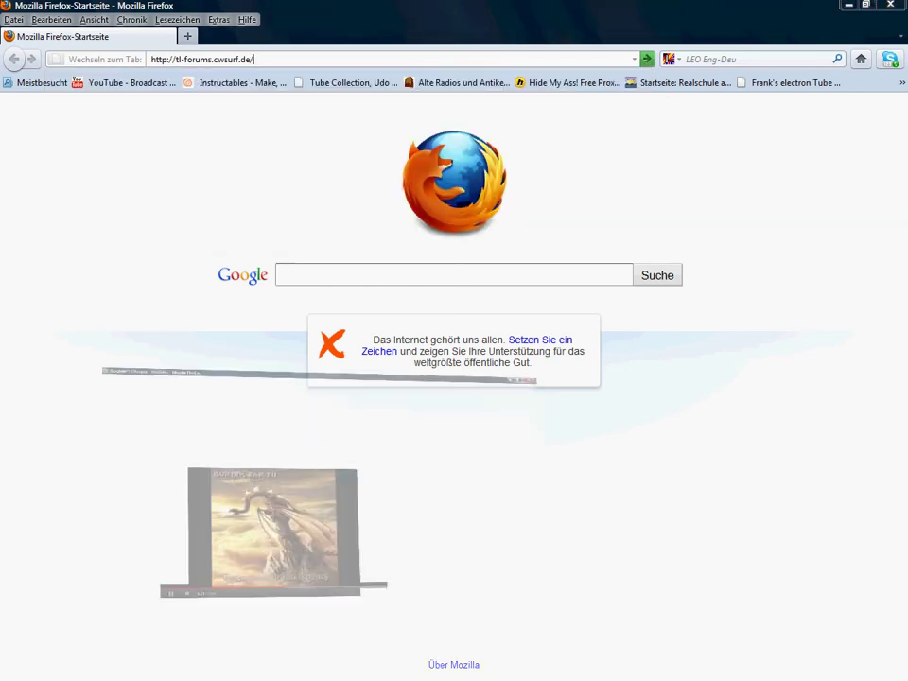
{"action": "key", "text": "Return"}
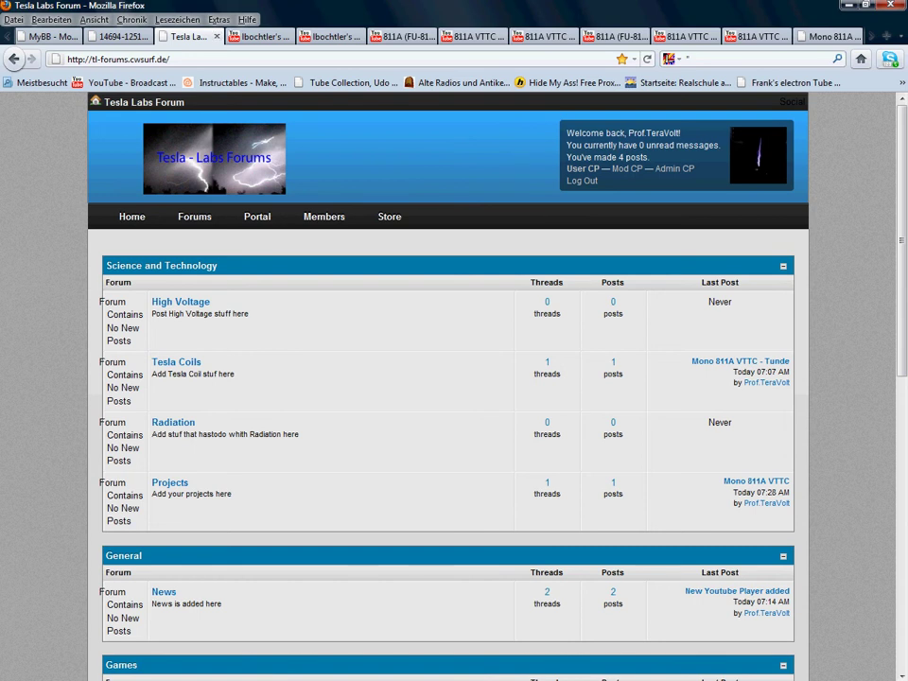
Look through the forum index, examining the Science and Technology, General and Games categories and their subforums
{"action": "scroll", "coordinate": [449, 426], "scroll_direction": "down", "scroll_amount": 4}
{"action": "scroll", "coordinate": [449, 426], "scroll_direction": "up", "scroll_amount": 4}
{"action": "scroll", "coordinate": [449, 425], "scroll_direction": "down", "scroll_amount": 2}
{"action": "scroll", "coordinate": [450, 426], "scroll_direction": "up", "scroll_amount": 2}
{"action": "scroll", "coordinate": [454, 379], "scroll_direction": "down", "scroll_amount": 10}
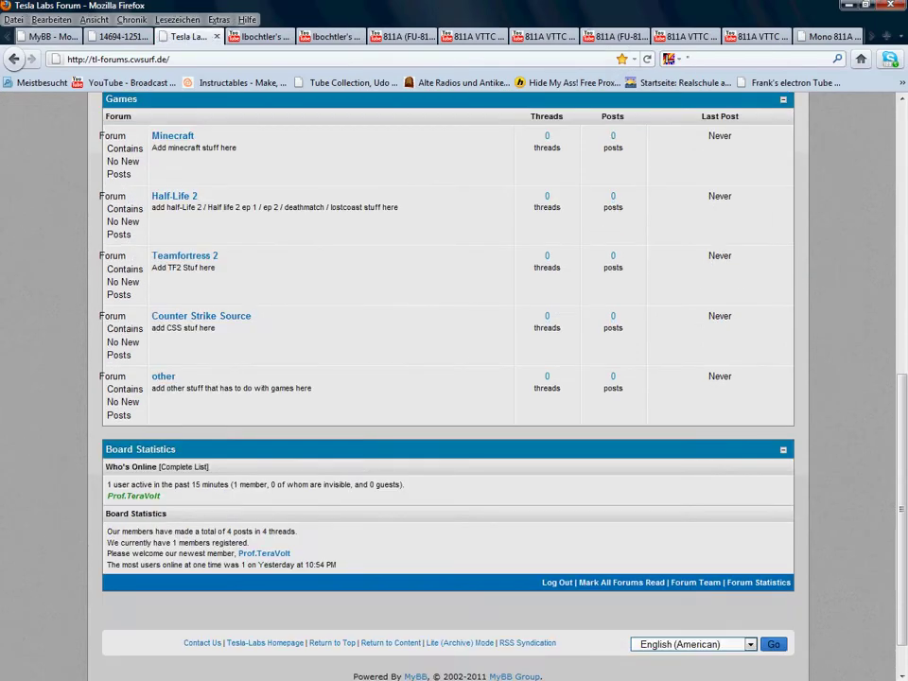
{"action": "scroll", "coordinate": [454, 379], "scroll_direction": "up", "scroll_amount": 8}
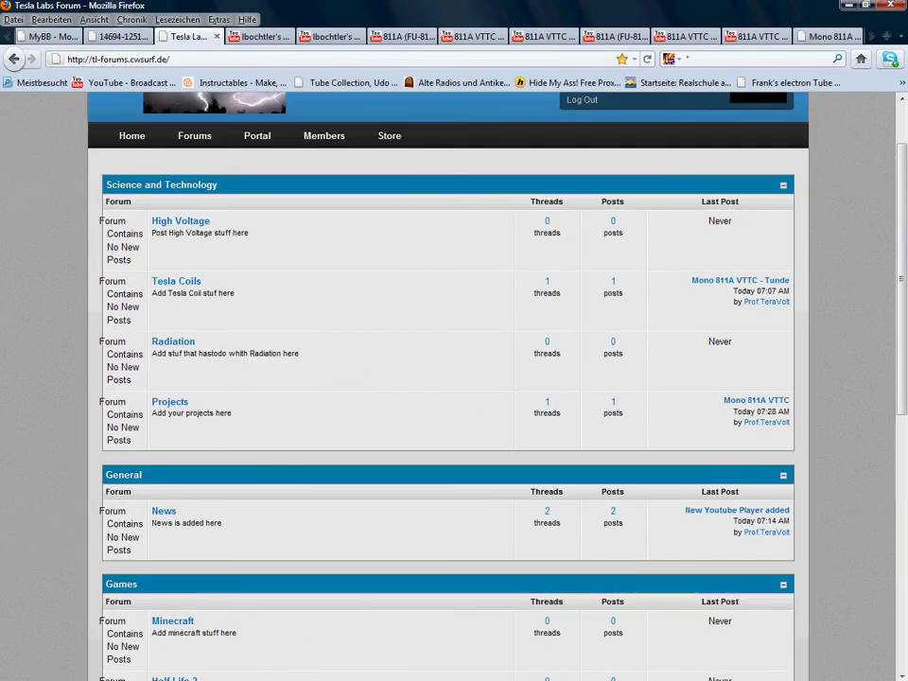
{"action": "scroll", "coordinate": [454, 379], "scroll_direction": "down", "scroll_amount": 2}
{"action": "scroll", "coordinate": [454, 378], "scroll_direction": "down", "scroll_amount": 2}
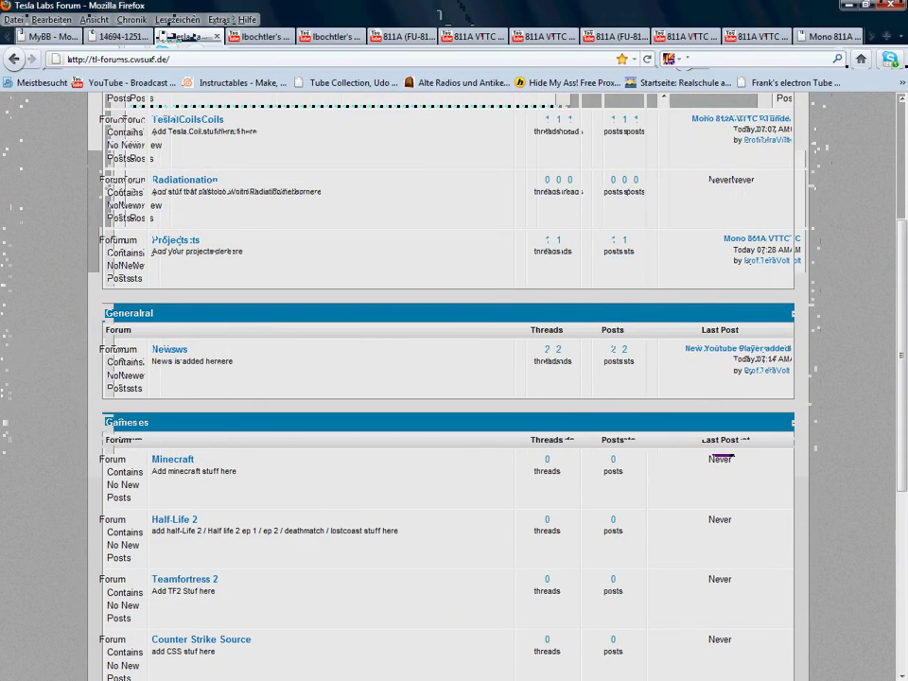
{"action": "scroll", "coordinate": [454, 379], "scroll_direction": "down", "scroll_amount": 2}
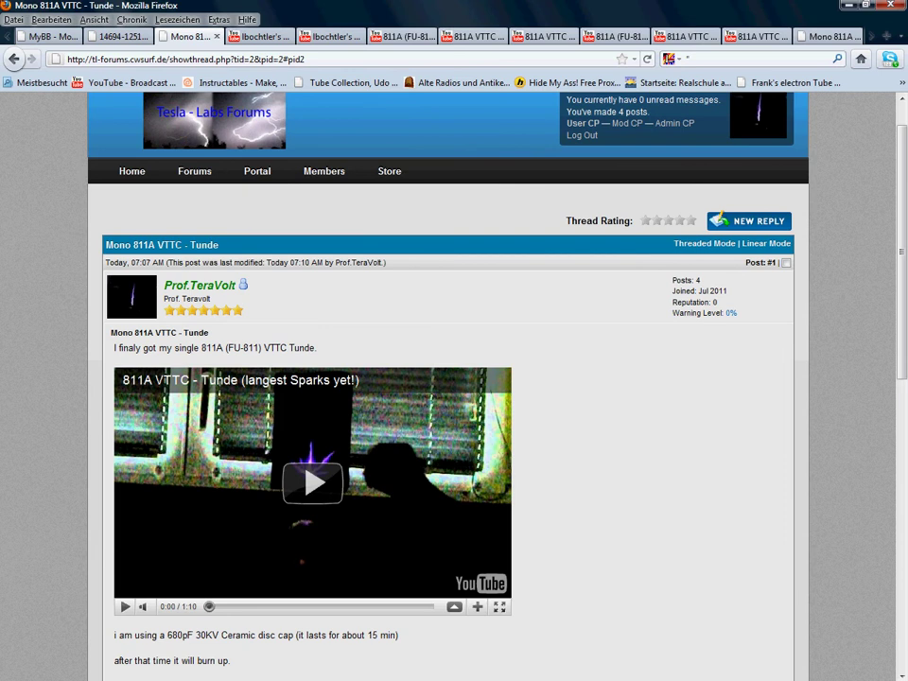
Open the Mono 811A VTTC thread in the Projects forum and examine its embedded videos and coil specs
{"action": "key", "text": "alt+Left"}
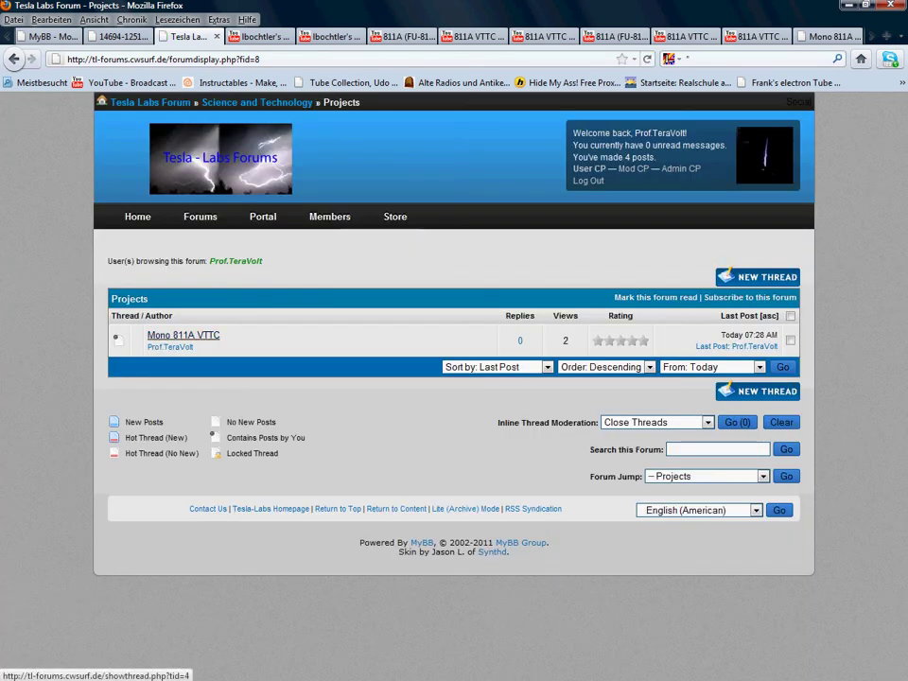
{"action": "left_click", "coordinate": [188, 335]}
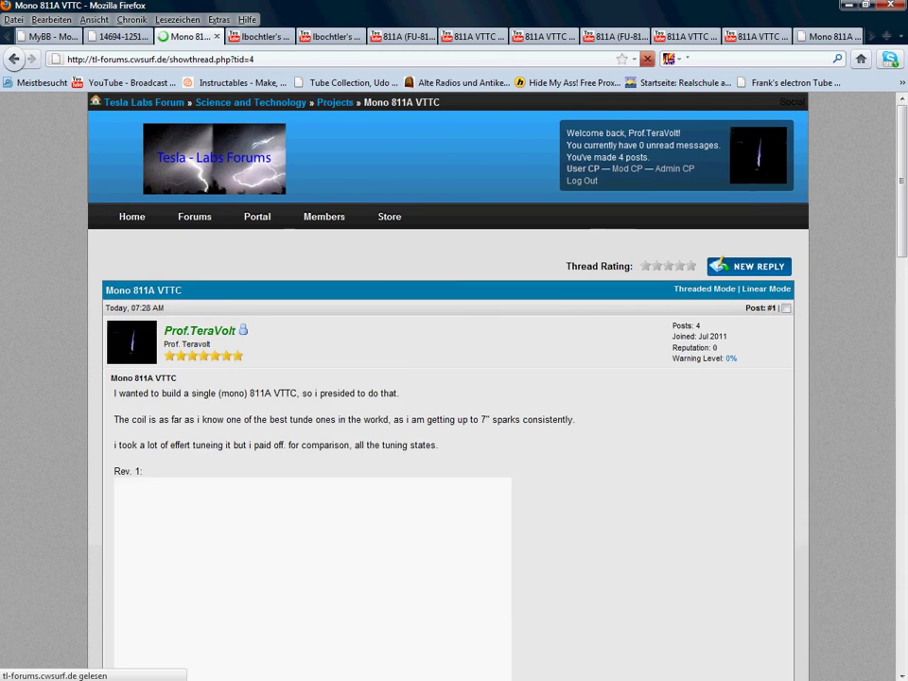
{"action": "scroll", "coordinate": [454, 378], "scroll_direction": "down", "scroll_amount": 20}
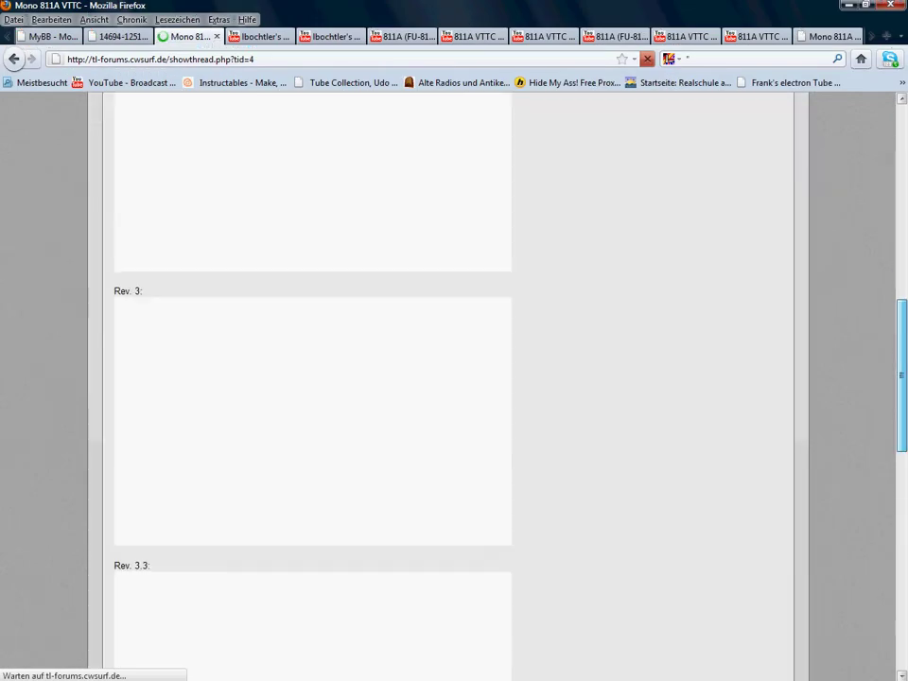
{"action": "scroll", "coordinate": [454, 378], "scroll_direction": "down", "scroll_amount": 3}
{"action": "scroll", "coordinate": [454, 379], "scroll_direction": "up", "scroll_amount": 16}
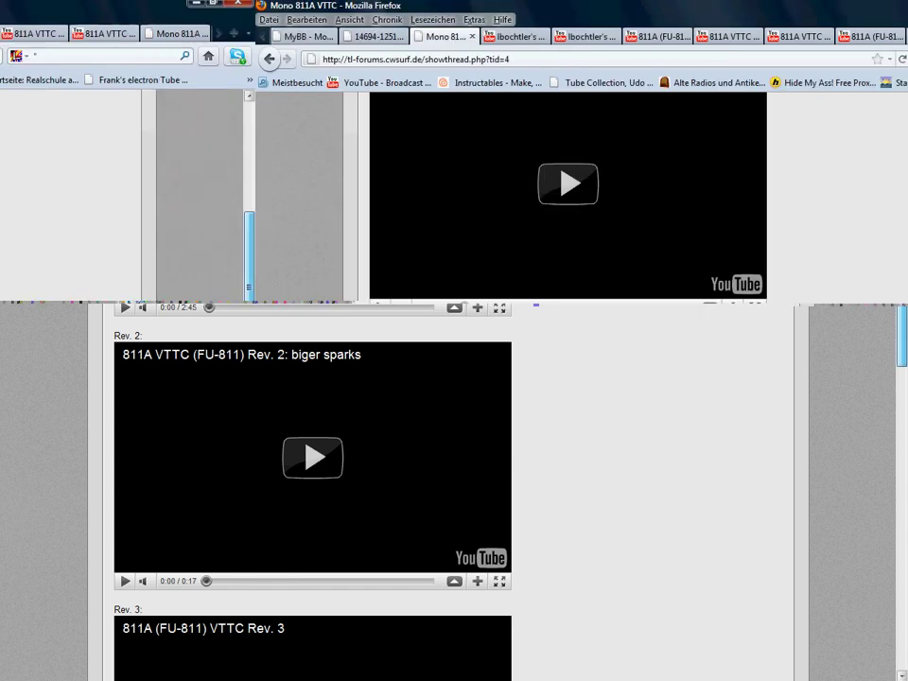
{"action": "left_click_drag", "start_coordinate": [902, 290], "coordinate": [902, 253]}
{"action": "scroll", "coordinate": [454, 379], "scroll_direction": "down", "scroll_amount": 11}
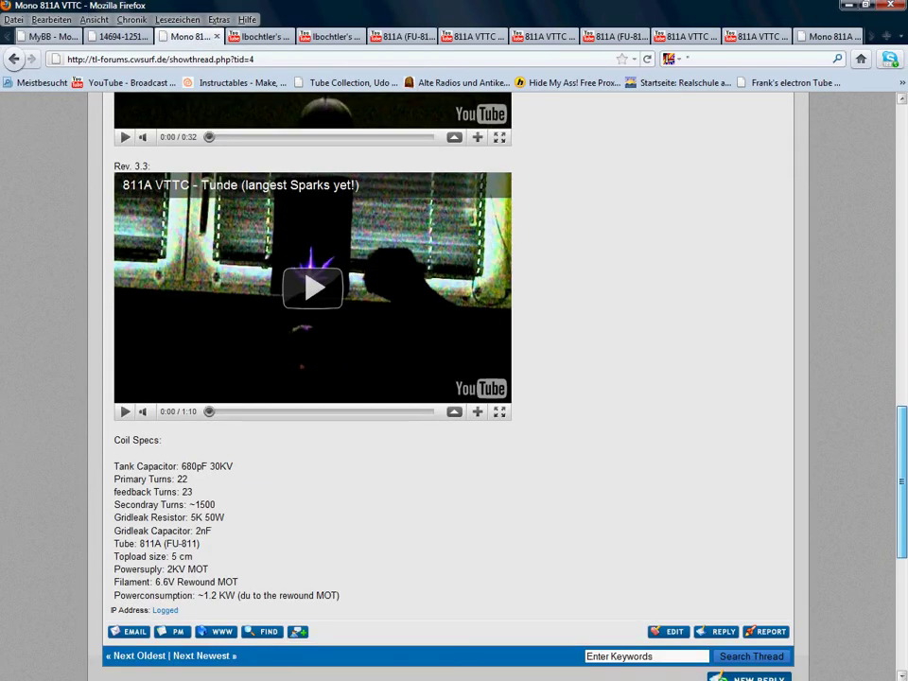
{"action": "scroll", "coordinate": [454, 378], "scroll_direction": "down", "scroll_amount": 5}
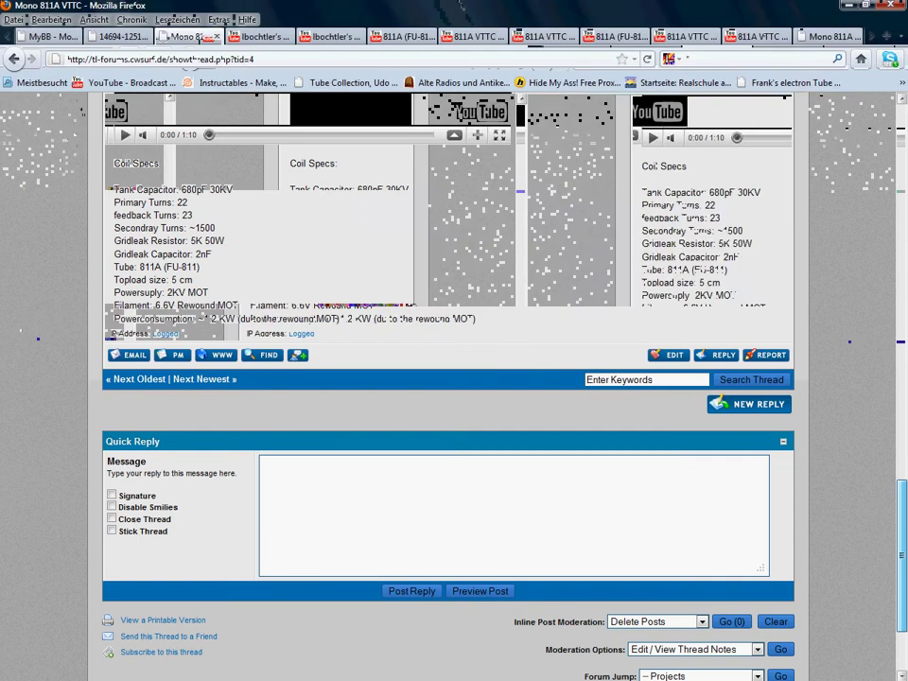
{"action": "scroll", "coordinate": [454, 378], "scroll_direction": "up", "scroll_amount": 15}
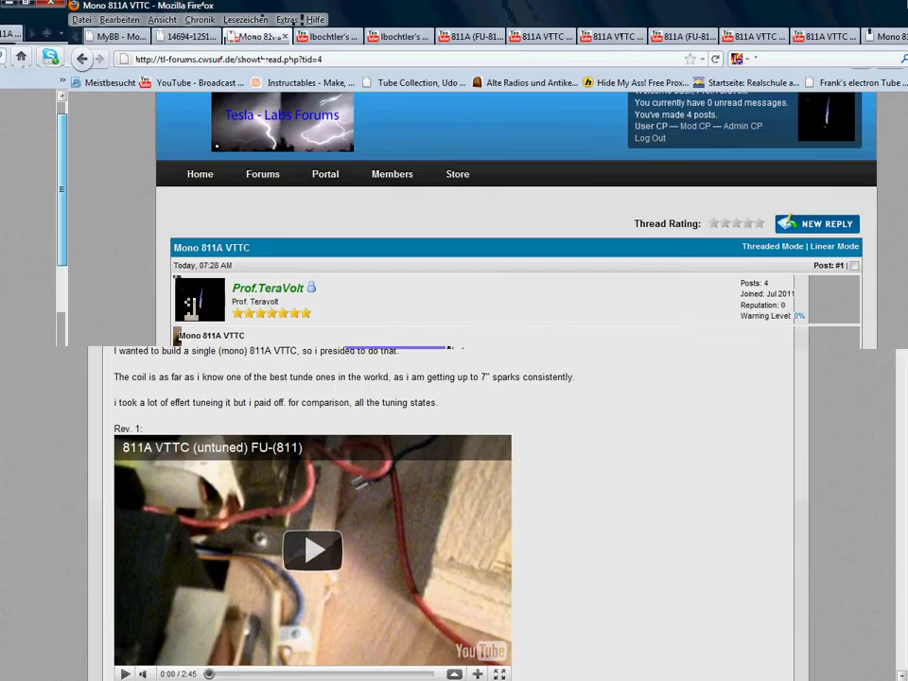
{"action": "scroll", "coordinate": [454, 378], "scroll_direction": "up", "scroll_amount": 2}
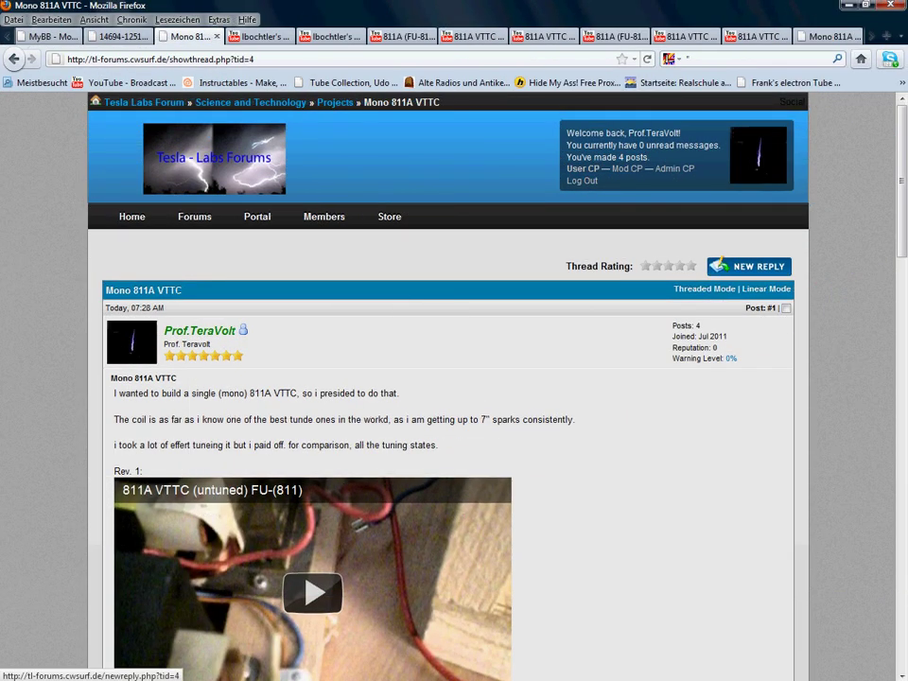
Start a new reply to the Mono 811A VTTC thread and clear the pasted thread link from the message
{"action": "left_click", "coordinate": [749, 266]}
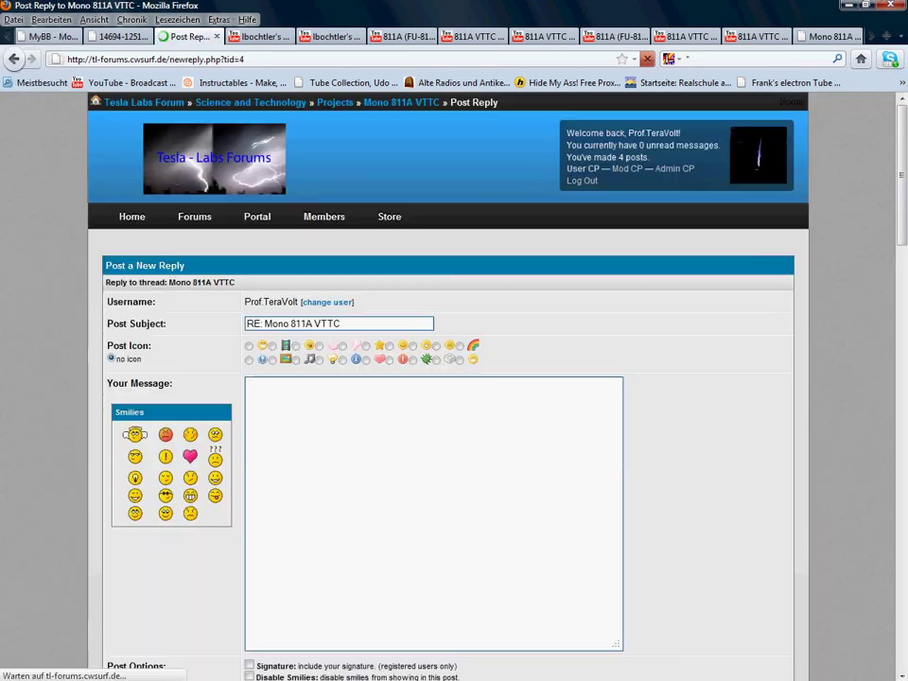
{"action": "type", "text": "http://tl-forums.cwsurf.de/showthread.php?tid=4"}
{"action": "key", "text": "ctrl+a"}
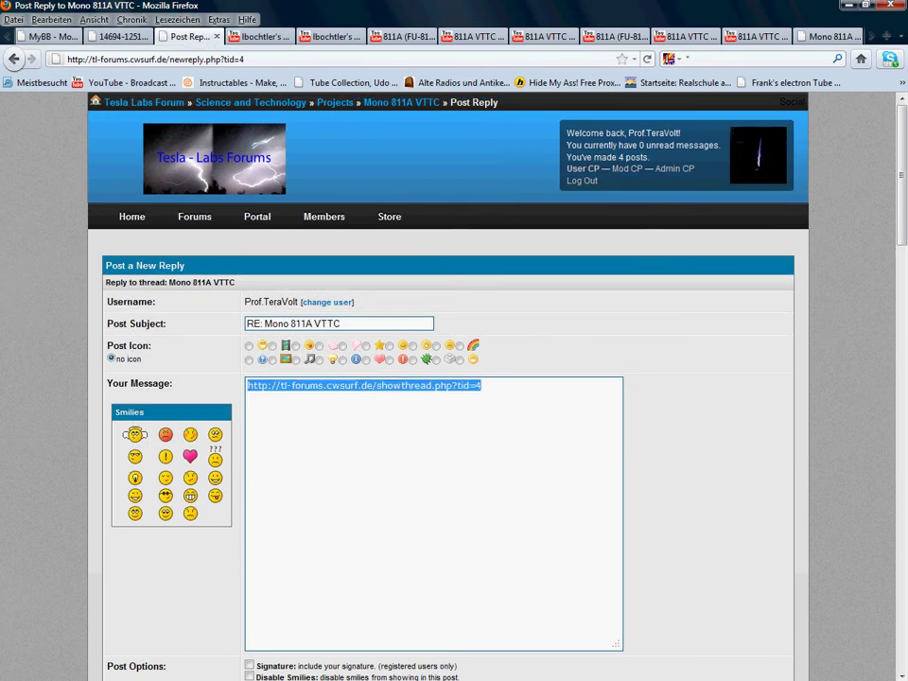
{"action": "key", "text": "ctrl+x"}
Switch to YouTube, open the account's own channel and copy the link address of the "indiana jones style Torch Tutorial" upload
{"action": "key", "text": "ctrl+Tab"}
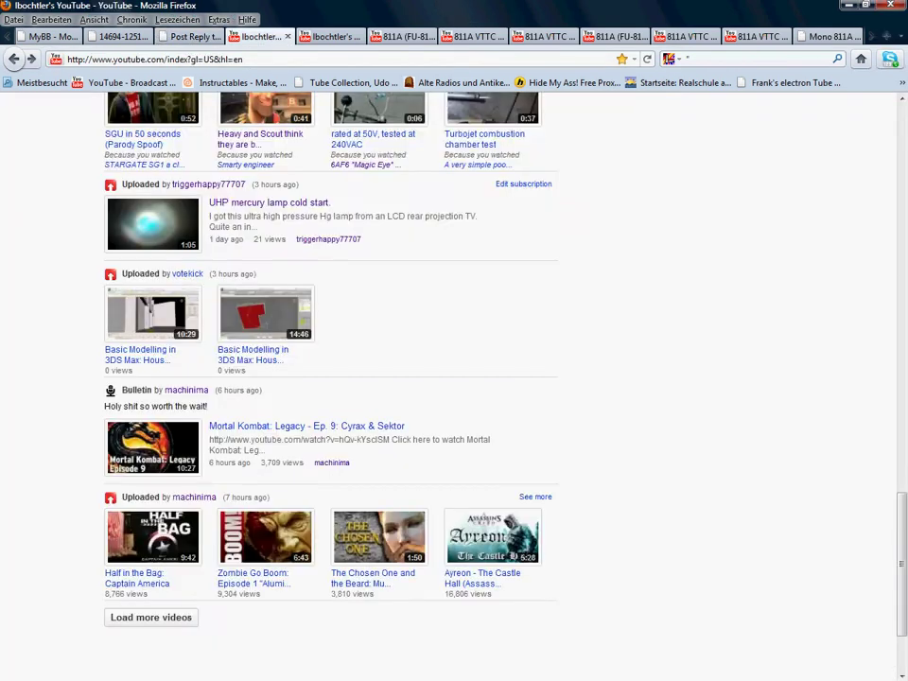
{"action": "scroll", "coordinate": [454, 378], "scroll_direction": "up", "scroll_amount": 20}
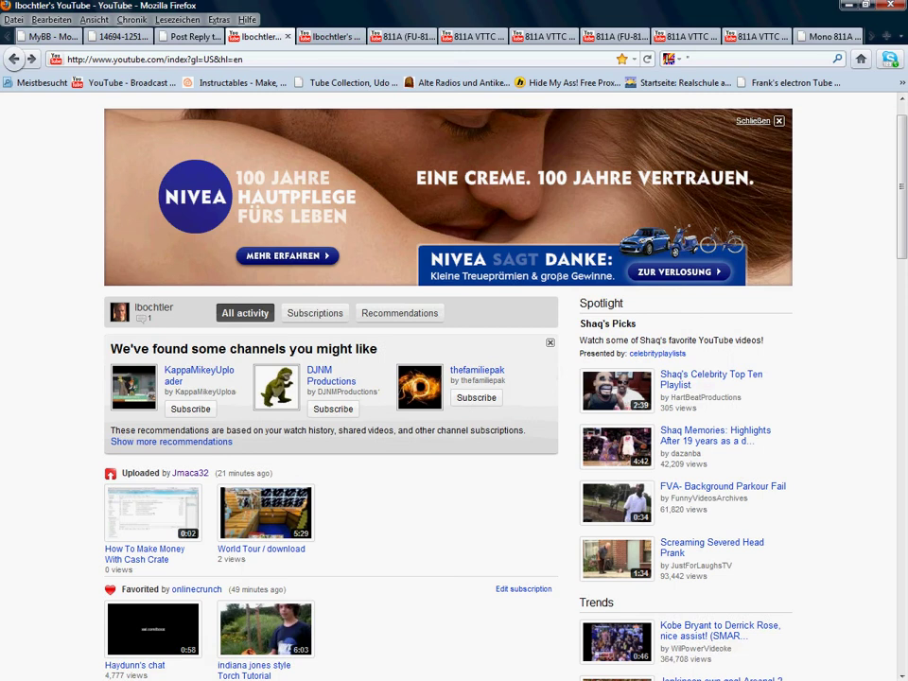
{"action": "scroll", "coordinate": [455, 379], "scroll_direction": "up", "scroll_amount": 2}
{"action": "left_click", "coordinate": [760, 115]}
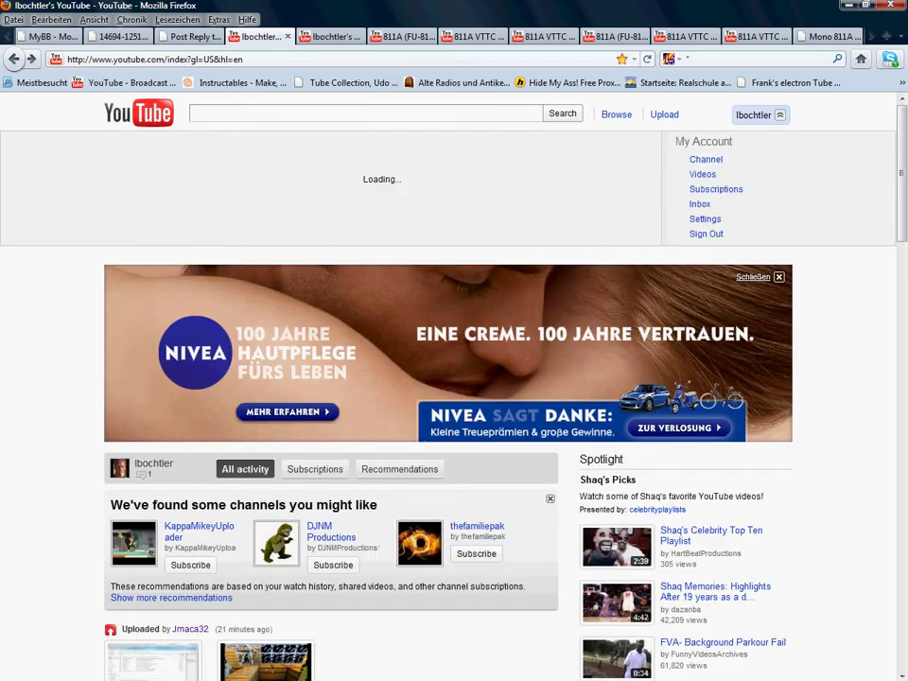
{"action": "left_click", "coordinate": [706, 159]}
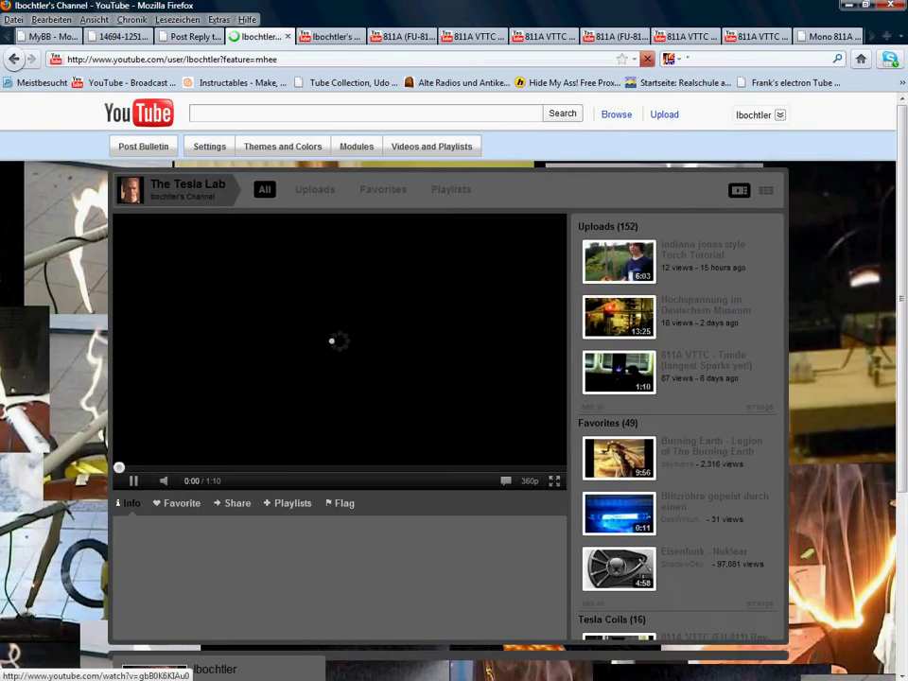
{"action": "right_click", "coordinate": [689, 262]}
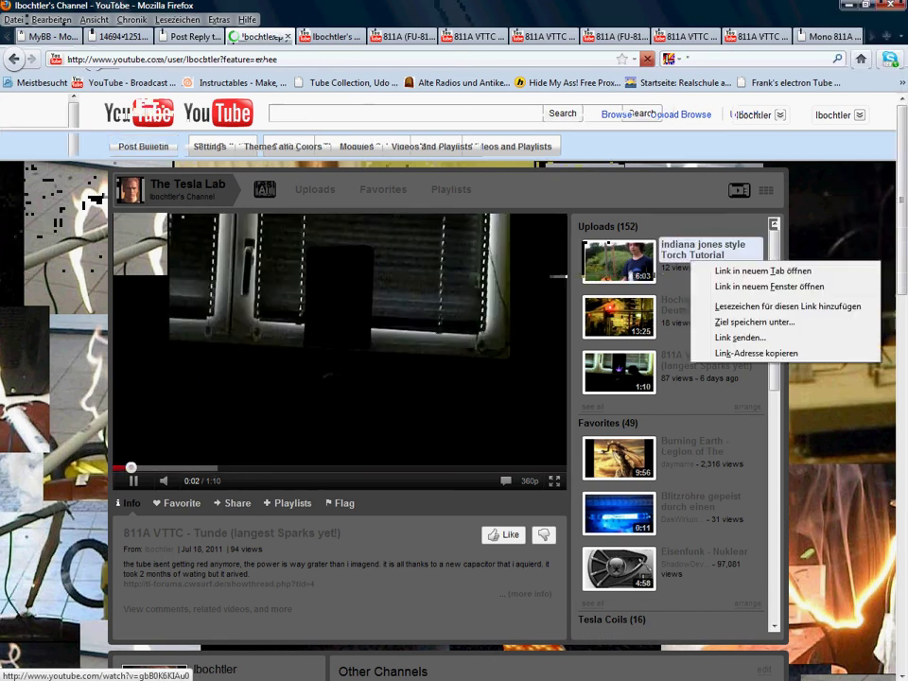
{"action": "key", "text": "Escape"}
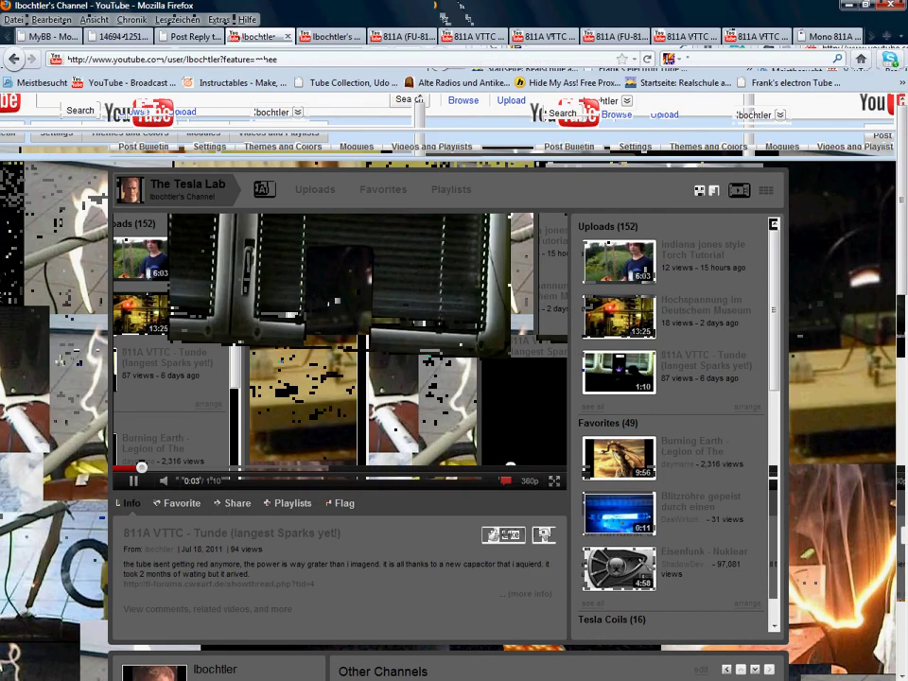
{"action": "left_click", "coordinate": [339, 341]}
Paste the copied YouTube link into the forum reply's message and preview the post with its embedded video
{"action": "left_click", "coordinate": [189, 36]}
{"action": "right_click", "coordinate": [363, 434]}
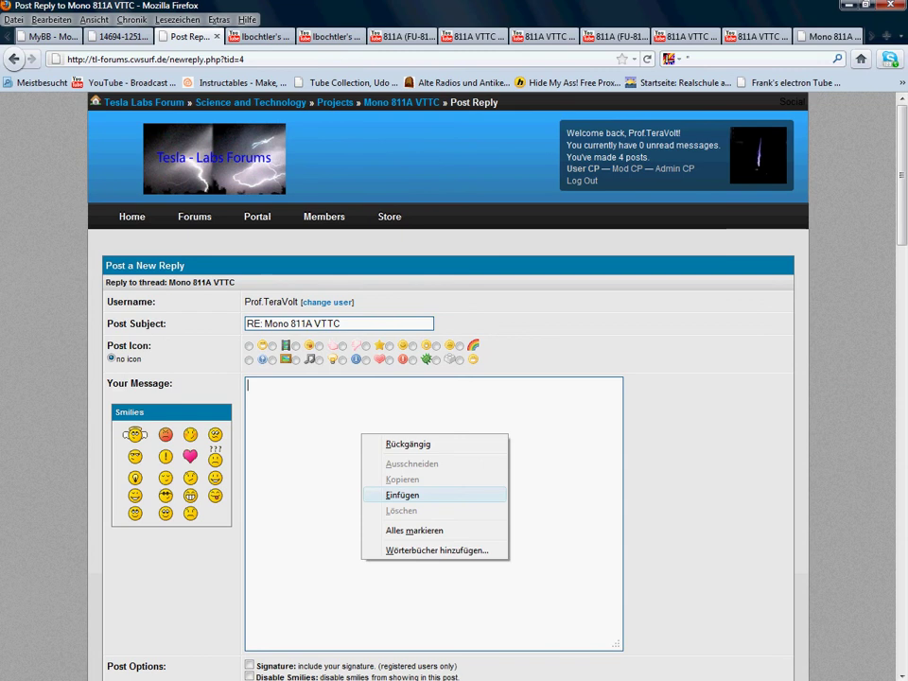
{"action": "left_click", "coordinate": [402, 494]}
{"action": "scroll", "coordinate": [455, 379], "scroll_direction": "down", "scroll_amount": 5}
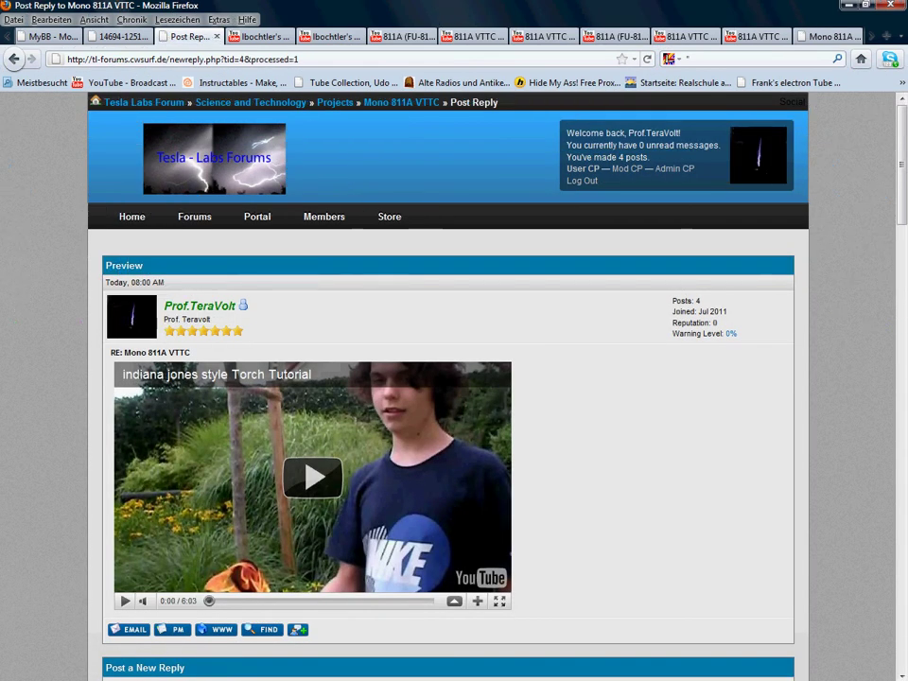
{"action": "scroll", "coordinate": [454, 379], "scroll_direction": "down", "scroll_amount": 15}
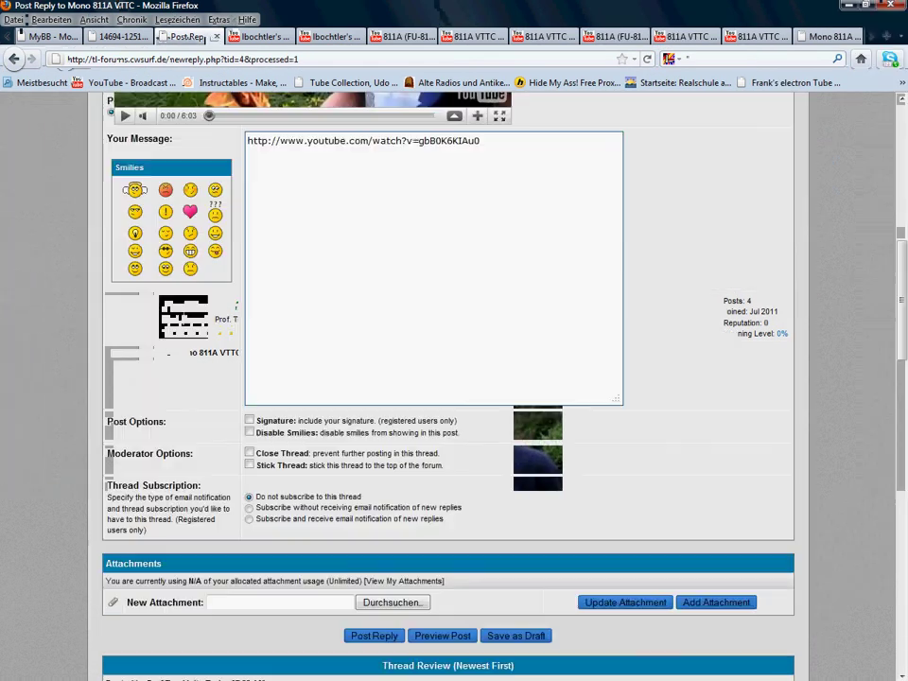
{"action": "scroll", "coordinate": [454, 379], "scroll_direction": "down", "scroll_amount": 6}
{"action": "scroll", "coordinate": [454, 378], "scroll_direction": "up", "scroll_amount": 5}
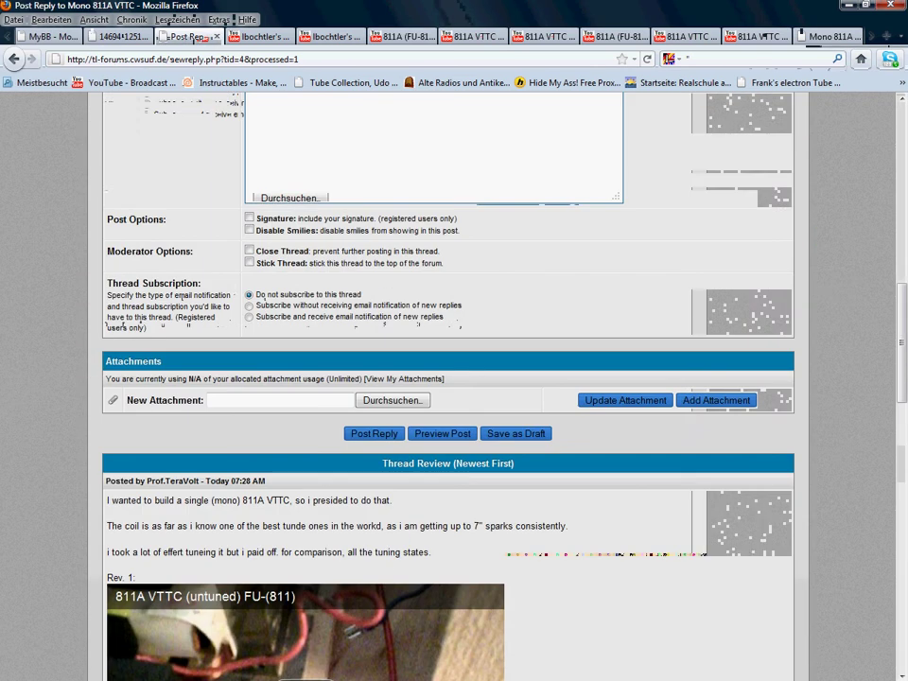
{"action": "scroll", "coordinate": [455, 378], "scroll_direction": "up", "scroll_amount": 10}
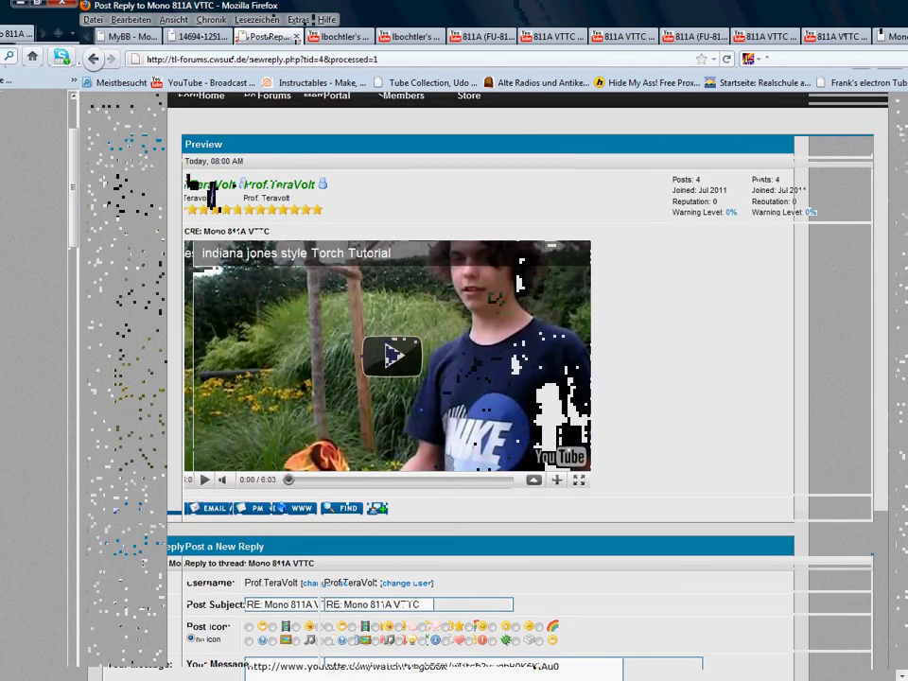
{"action": "scroll", "coordinate": [454, 378], "scroll_direction": "up", "scroll_amount": 3}
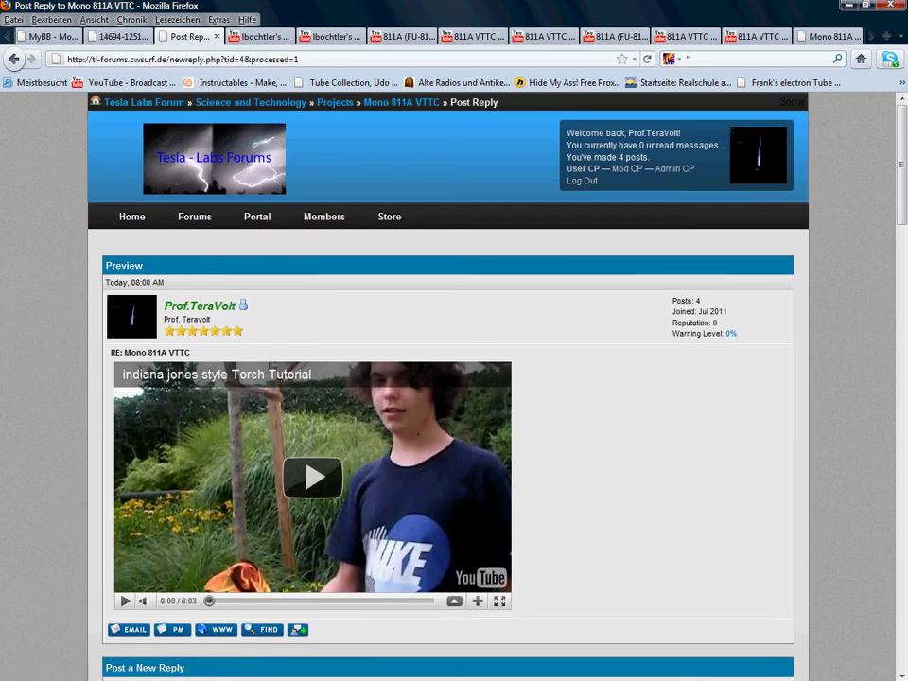
Leave the reply preview and return to the forum's home page
{"action": "left_click", "coordinate": [131, 216]}
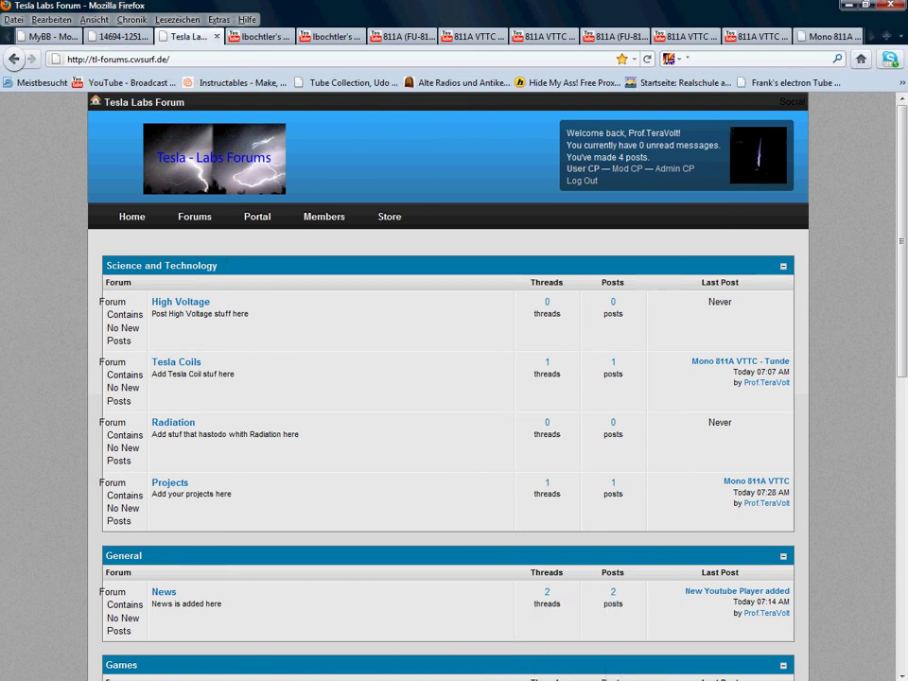
{"action": "left_click_drag", "start_coordinate": [227, 146], "coordinate": [811, 380]}
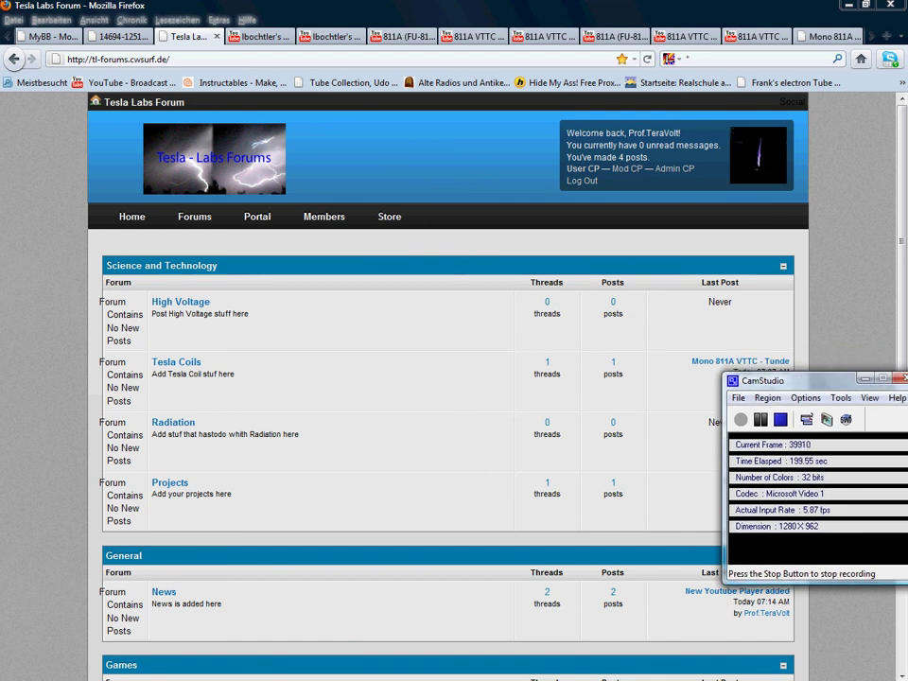